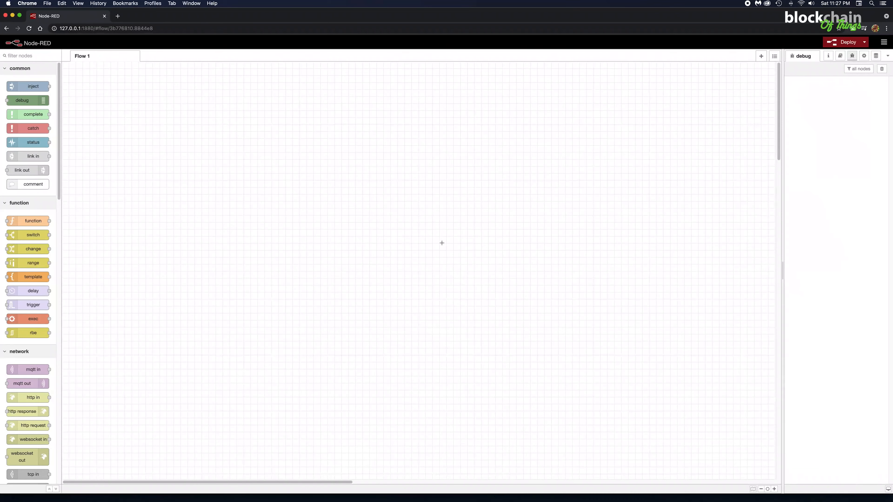
# Step: Find the Catenis send message node, place it near the middle of Flow 1 and open its properties
pyautogui.click(25, 55)
pyautogui.write('send')
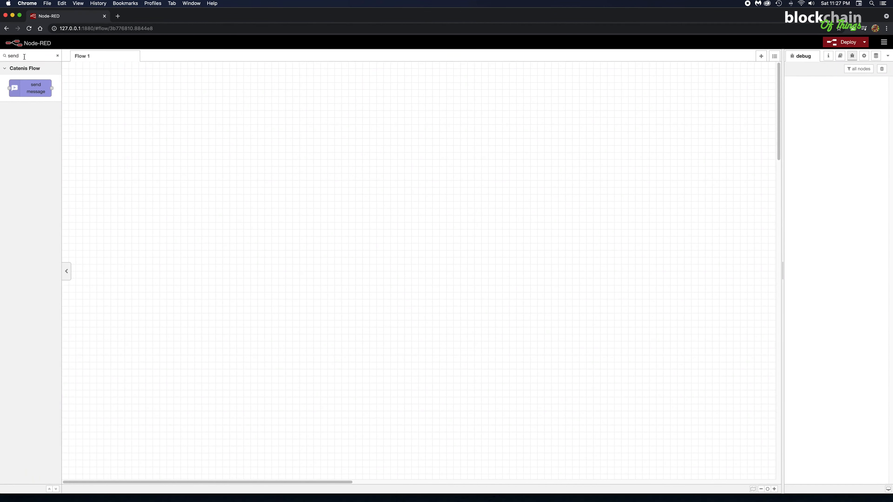
pyautogui.moveTo(31, 88); pyautogui.dragTo(474, 262)
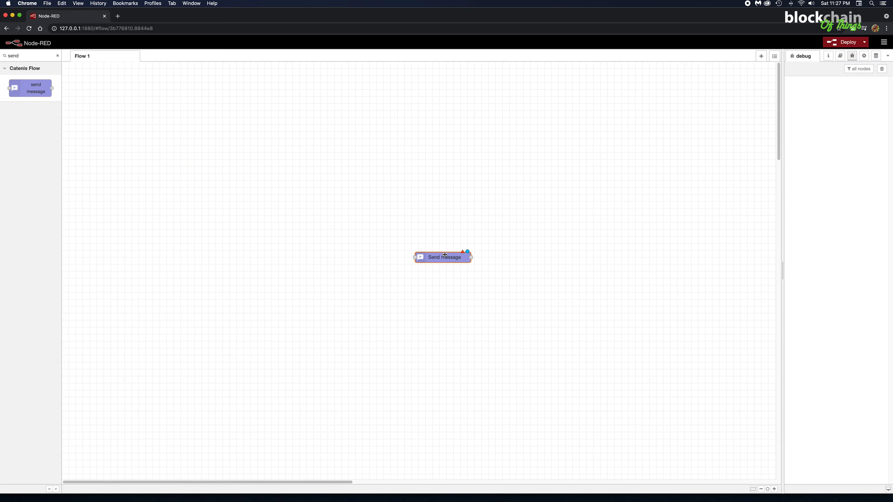
pyautogui.doubleClick(456, 257)
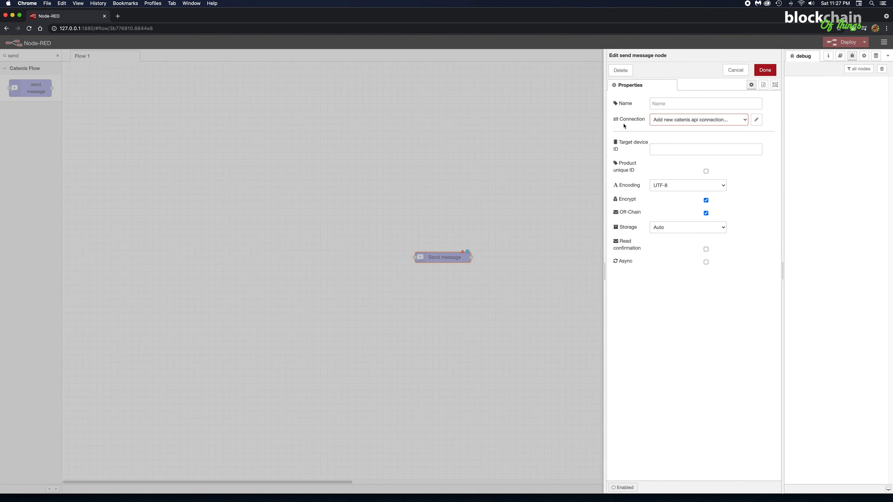
# Step: Examine the send message node's connection, target device ID, product unique ID and encoding options
pyautogui.click(665, 123)
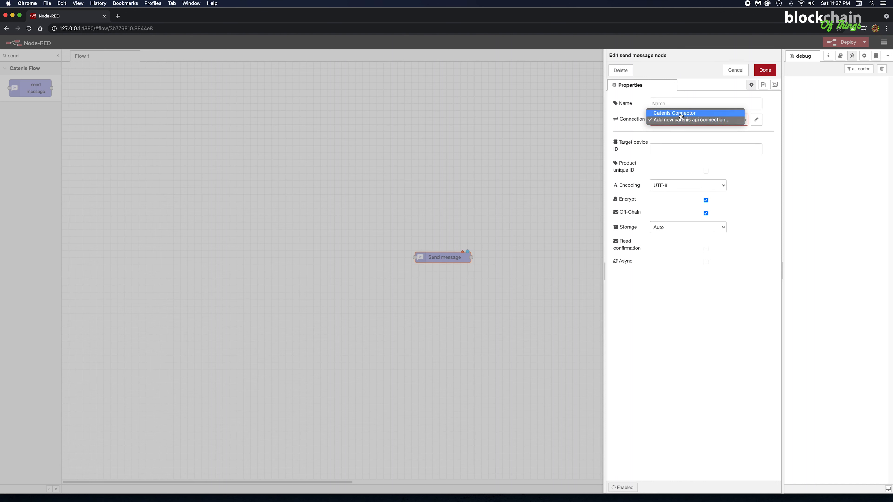
pyautogui.click(760, 129)
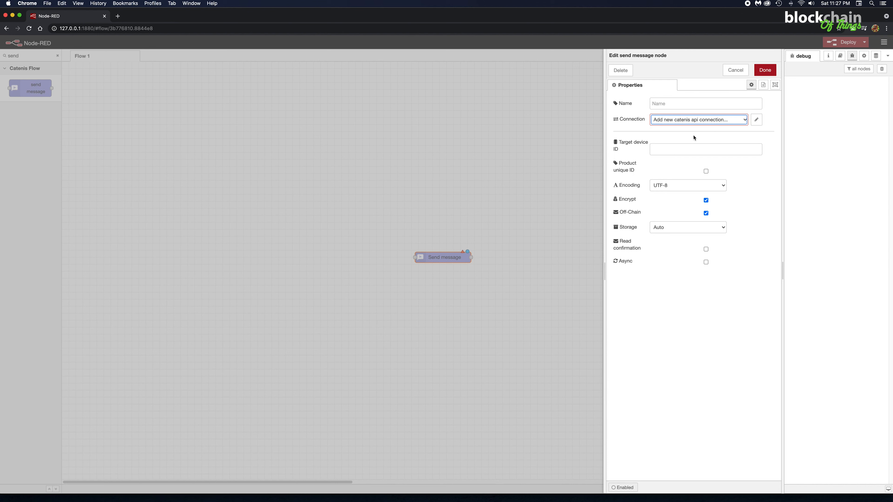
pyautogui.click(666, 148)
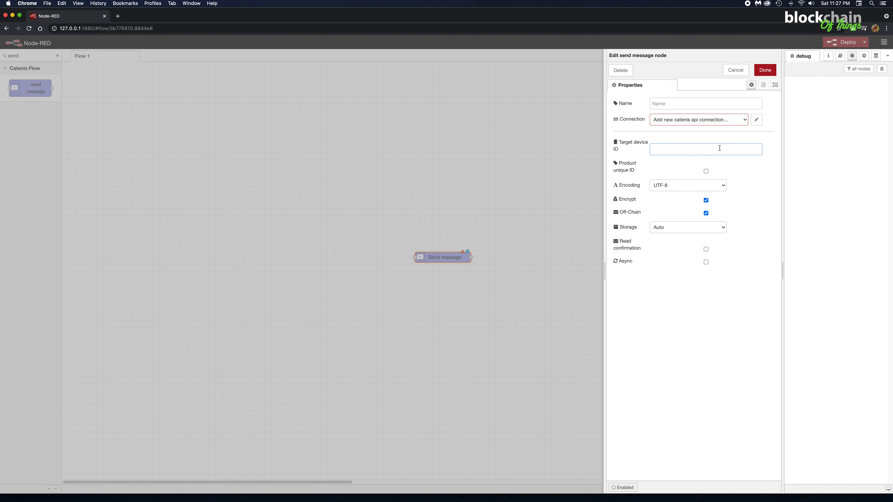
pyautogui.click(706, 171)
pyautogui.click(664, 191)
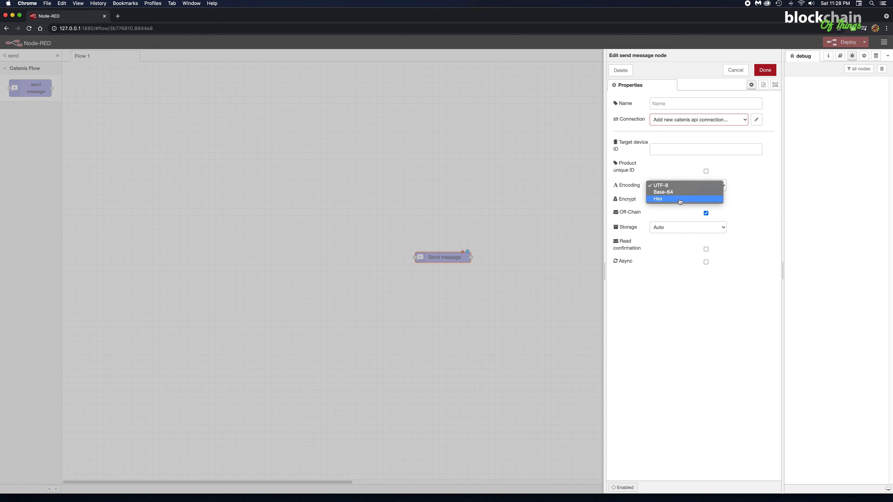
pyautogui.click(681, 187)
# Step: Examine the node's encrypt, off-chain, storage, read confirmation and async options, leaving each at its default
pyautogui.click(706, 200)
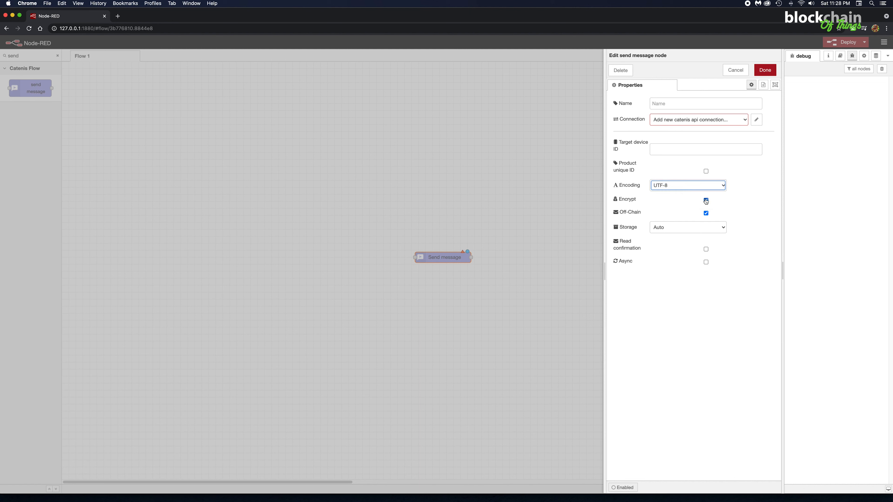
pyautogui.click(706, 200)
pyautogui.click(706, 201)
pyautogui.click(706, 213)
pyautogui.click(706, 213)
pyautogui.click(690, 228)
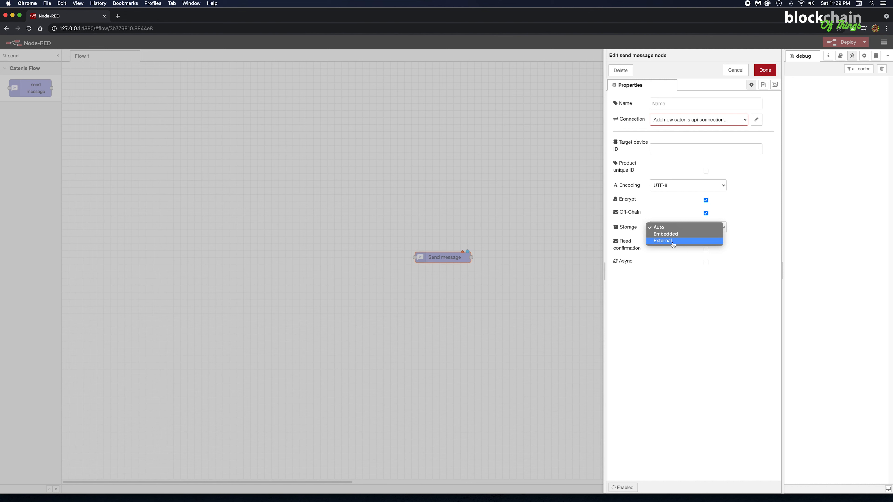
pyautogui.click(747, 271)
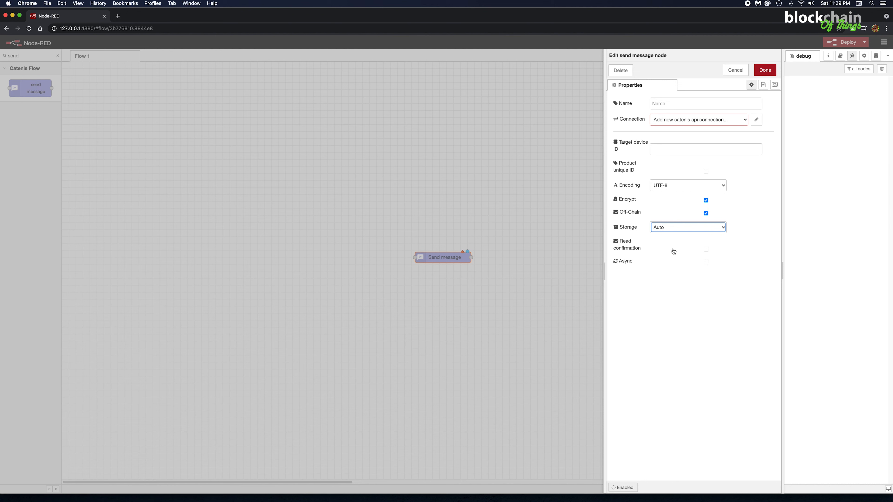
pyautogui.click(705, 251)
pyautogui.click(706, 262)
pyautogui.click(706, 263)
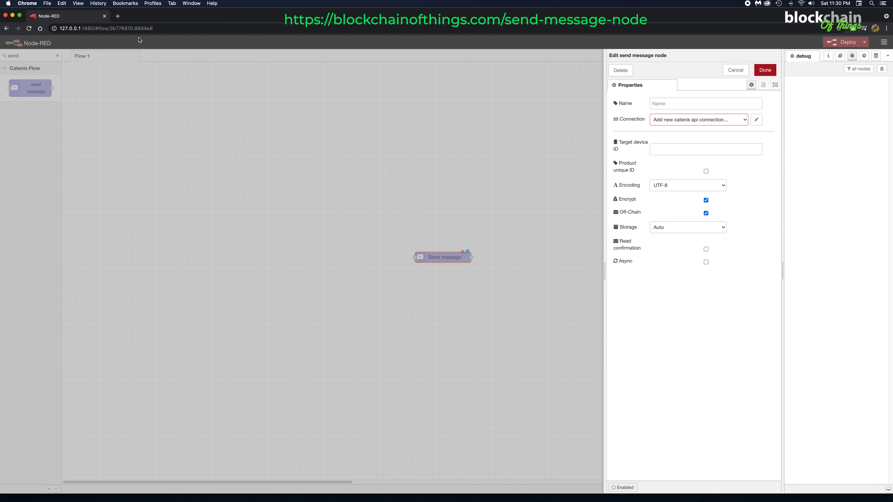
# Step: Open blockchainofthings.com/send-message-node in a new browser tab and copy the example flow's JSON
pyautogui.click(118, 17)
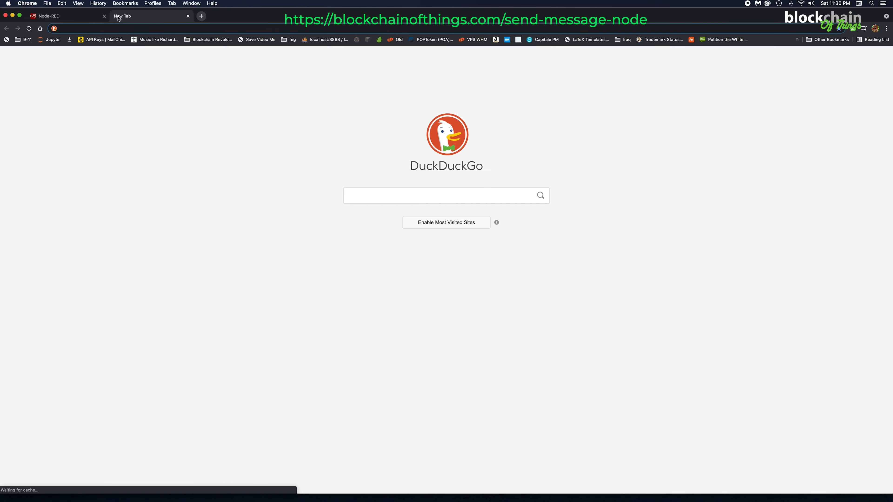
pyautogui.write('https://blockchainofthings.com/send-message-node')
pyautogui.press('Return')
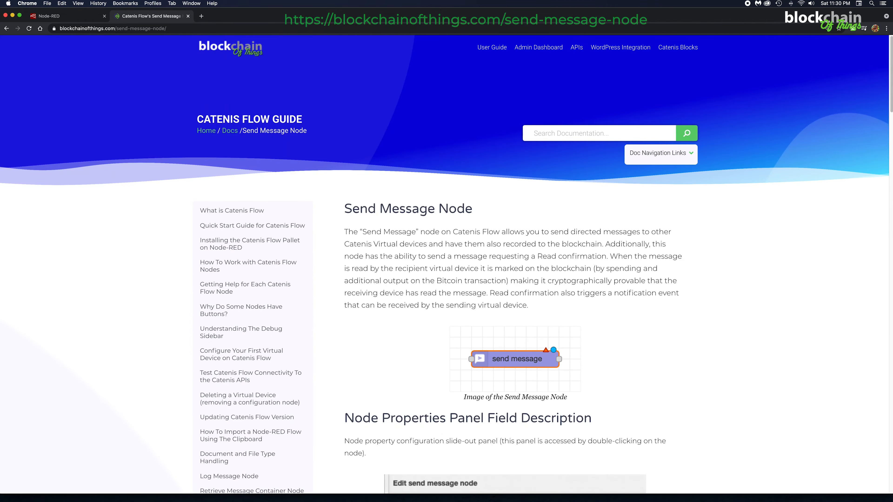
pyautogui.scroll(-2, 891, 115)
pyautogui.scroll(-20, 891, 115)
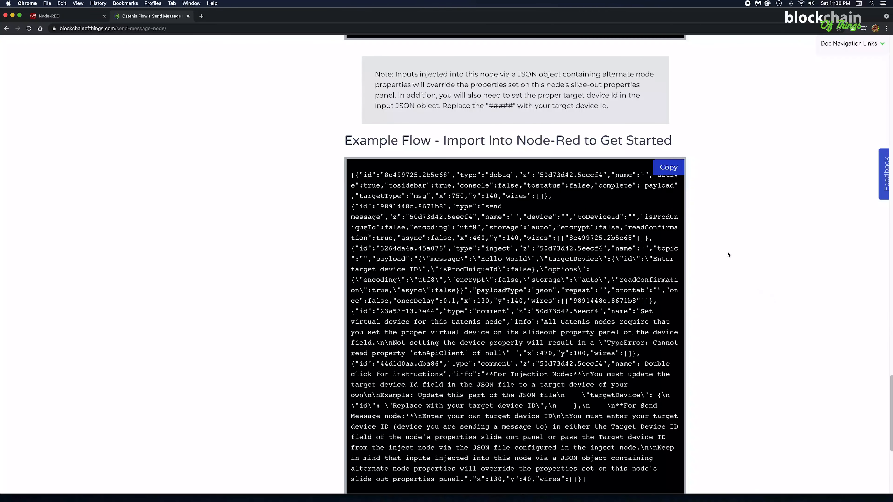
pyautogui.click(666, 170)
# Step: Return to Node-RED and import the copied example flow JSON into the current flow
pyautogui.click(75, 17)
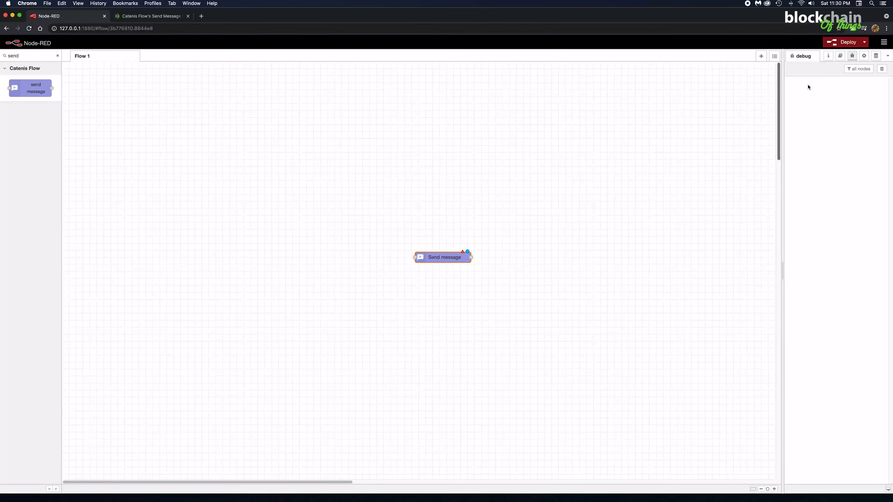
pyautogui.click(884, 42)
pyautogui.click(855, 72)
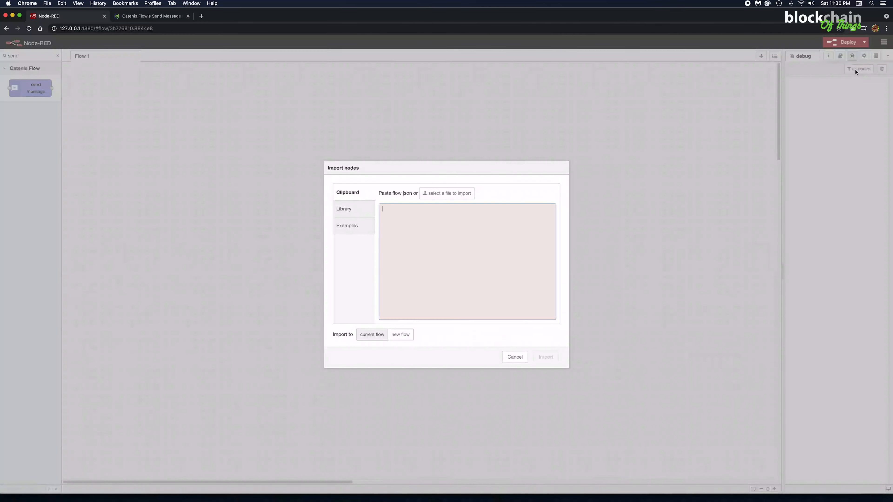
pyautogui.press('super+v')
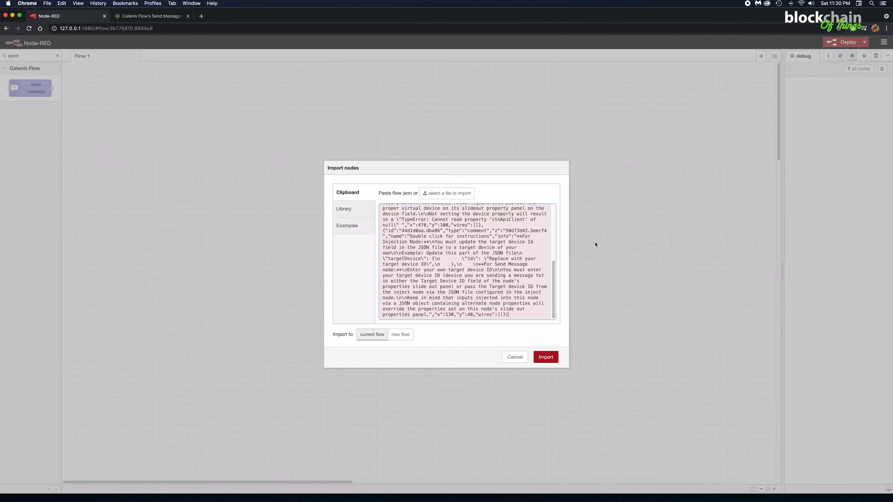
pyautogui.click(546, 357)
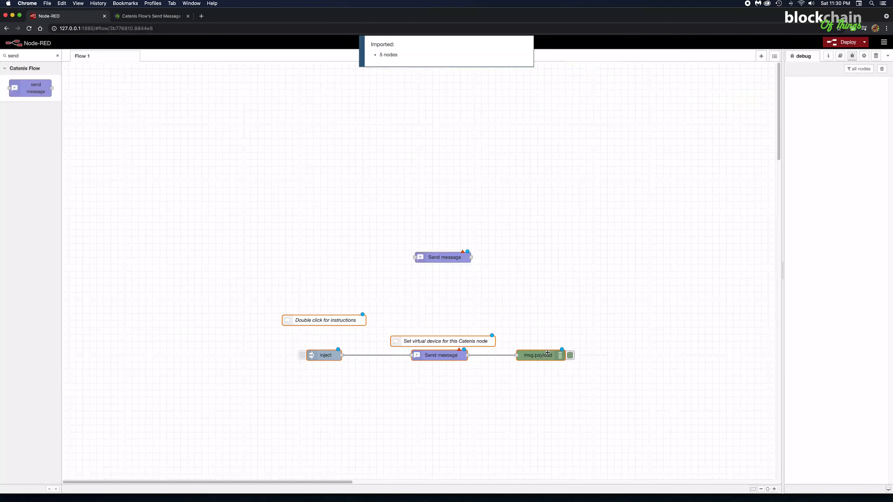
# Step: Place the imported nodes below the standalone Send message node and delete that standalone node
pyautogui.click(554, 332)
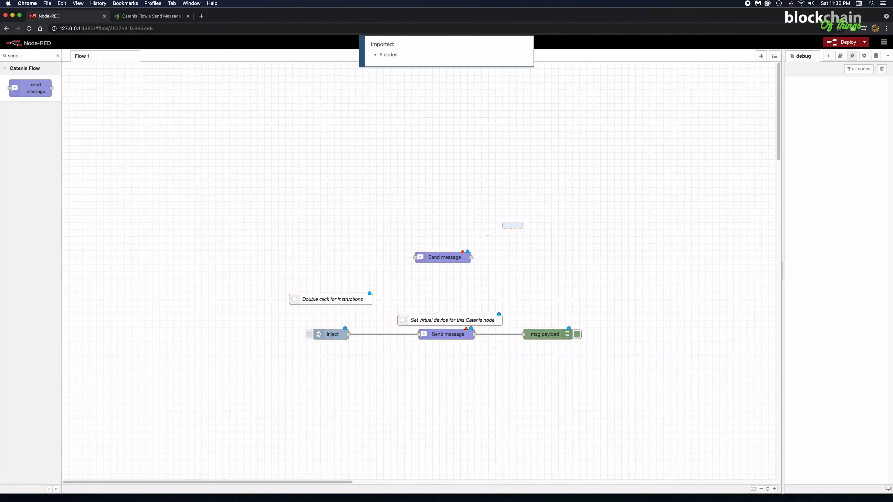
pyautogui.moveTo(487, 236); pyautogui.dragTo(413, 266)
pyautogui.press('Delete')
# Step: Set the connection of the imported Send message node and save its properties
pyautogui.click(446, 336)
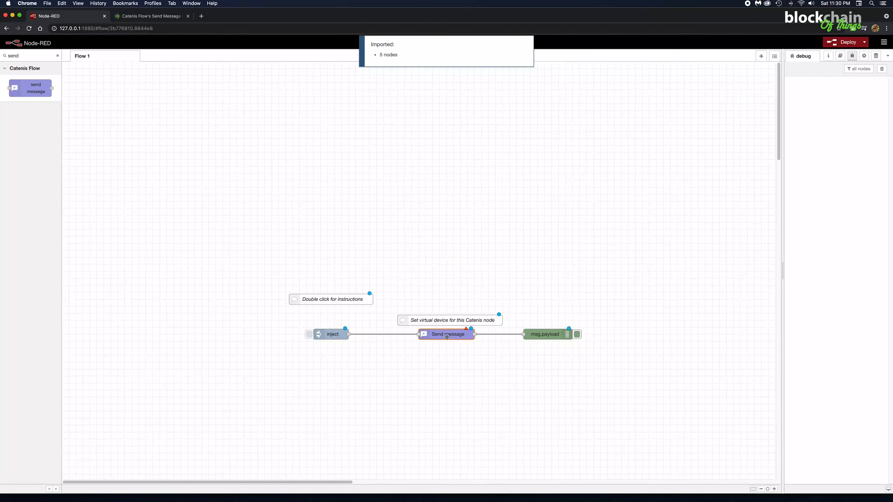
pyautogui.doubleClick(446, 337)
pyautogui.click(765, 70)
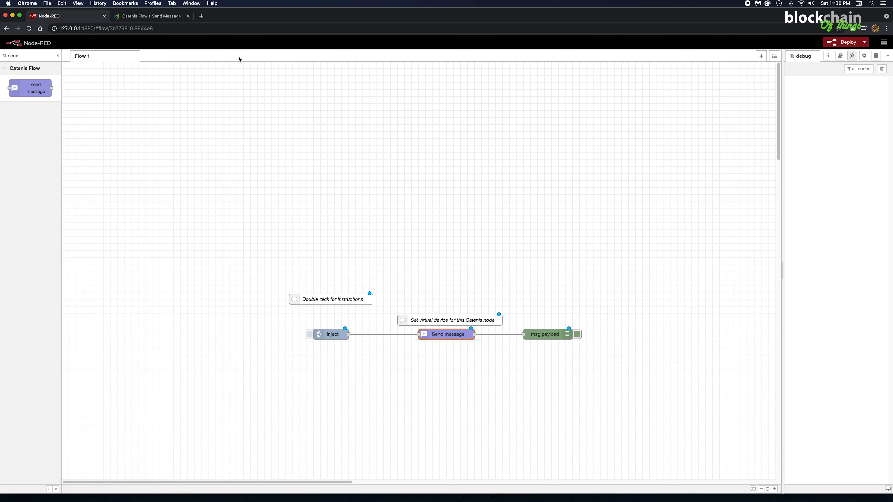
# Step: Review the sections above the example flow in the Send Message Node documentation
pyautogui.click(174, 17)
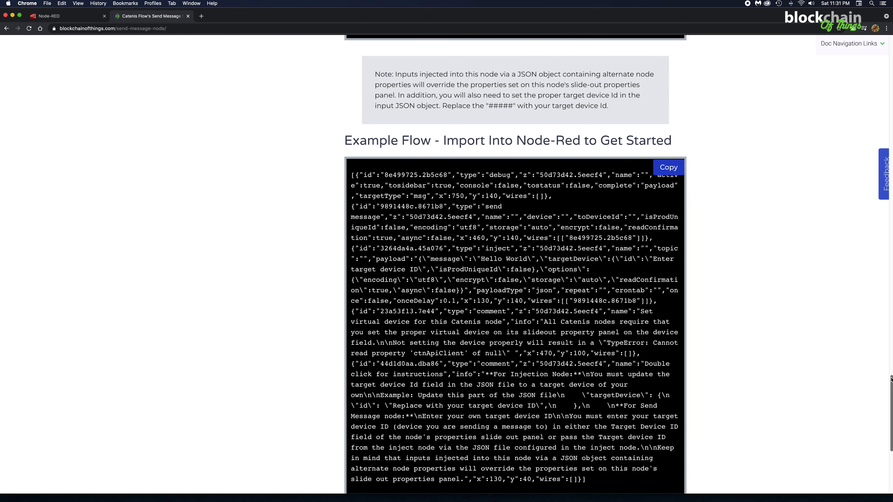
pyautogui.scroll(2, 885, 297)
pyautogui.scroll(10, 384, 412)
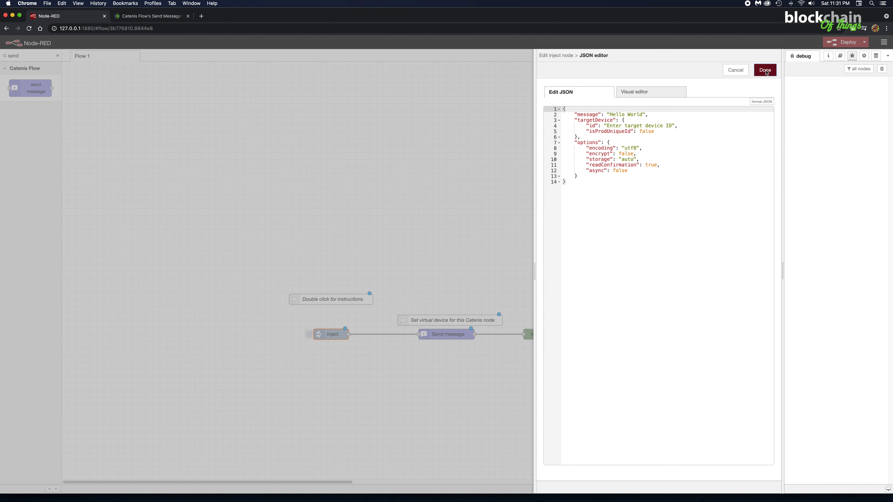
# Step: Check the inject node's JSON payload in the JSON editor and accept the node's properties
pyautogui.click(765, 70)
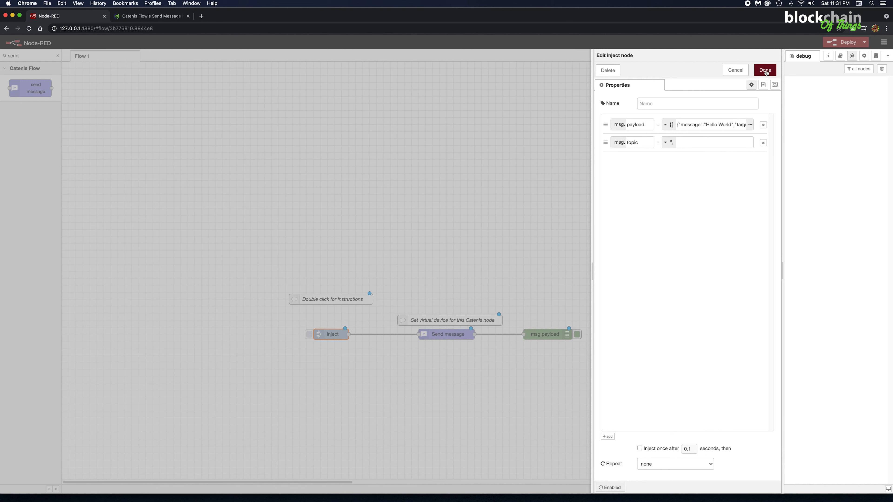
pyautogui.click(766, 71)
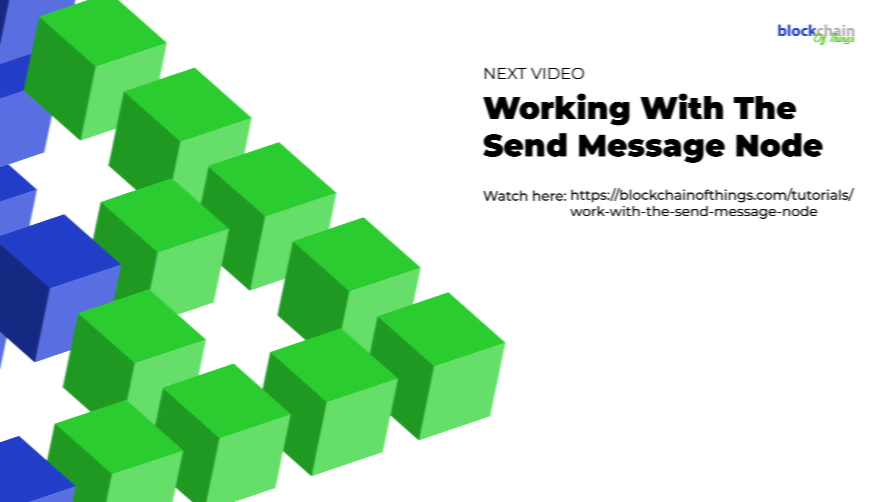